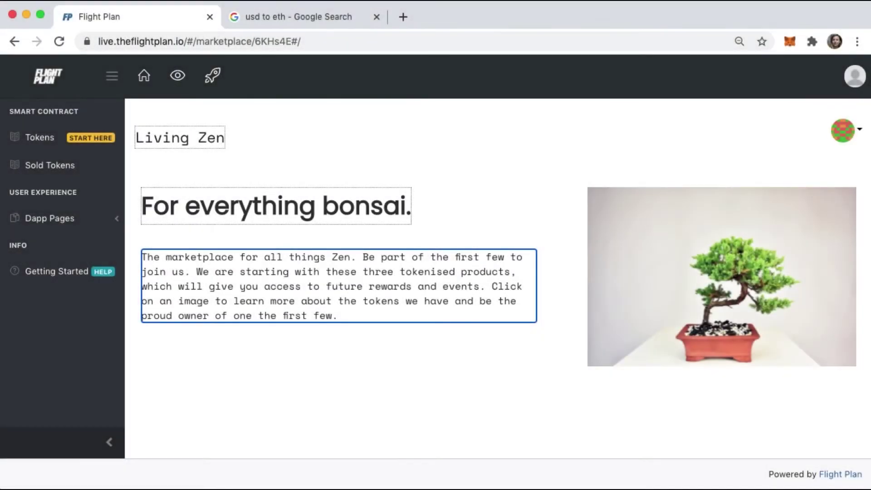
# Place the cursor at the end of the Living Zen description paragraph, then exit the text box.
pyautogui.click(339, 315)
pyautogui.click(295, 379)
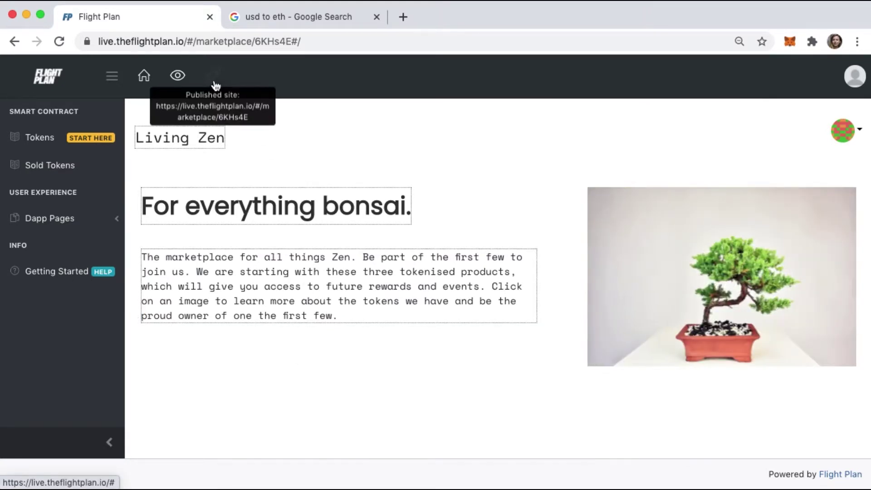
# Open the published Living Zen site and view the Bonsai Masterclass item page.
pyautogui.click(215, 85)
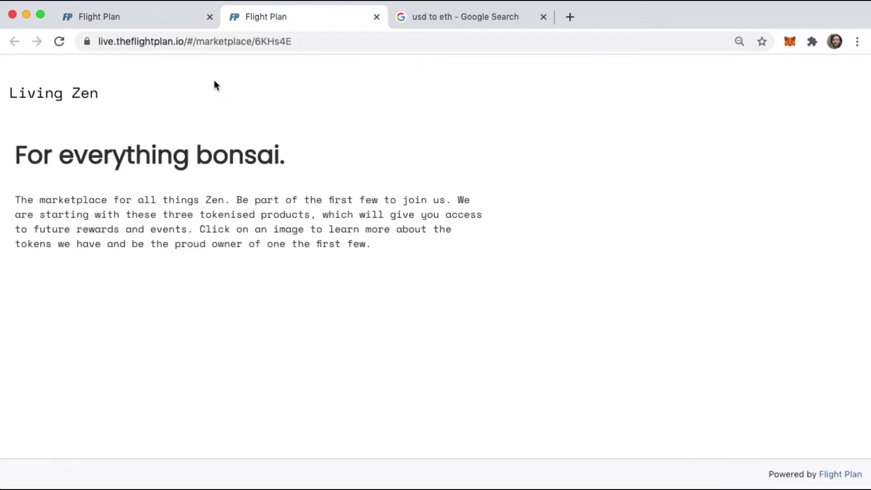
pyautogui.click(561, 226)
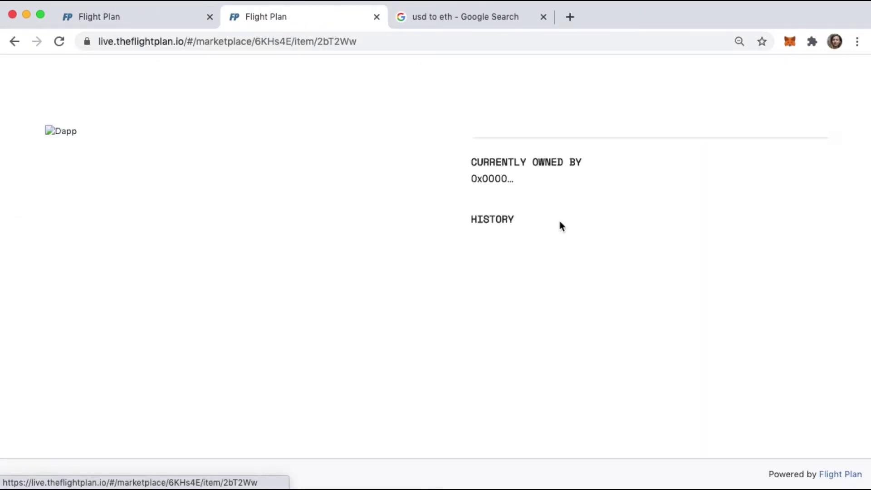
pyautogui.scroll(-2, 847, 310)
pyautogui.scroll(-2, 846, 310)
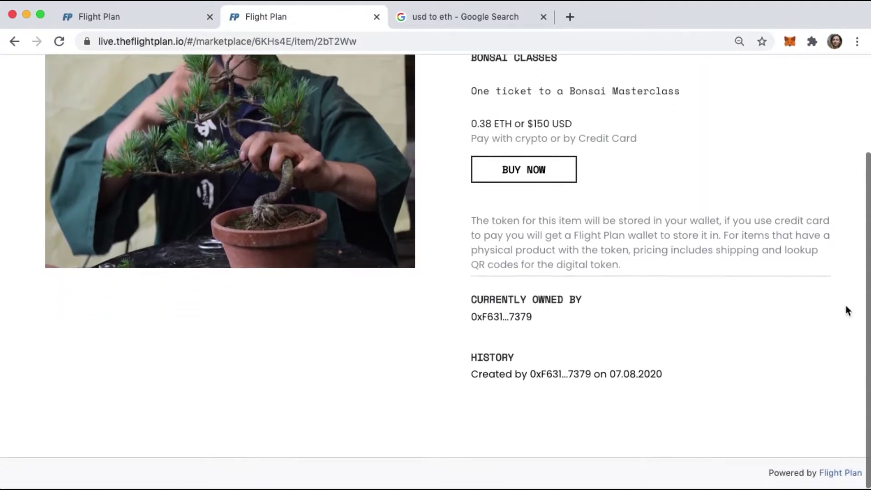
pyautogui.scroll(4, 847, 311)
# Start buying the Bonsai Masterclass ticket with credit card as the payment method.
pyautogui.click(532, 301)
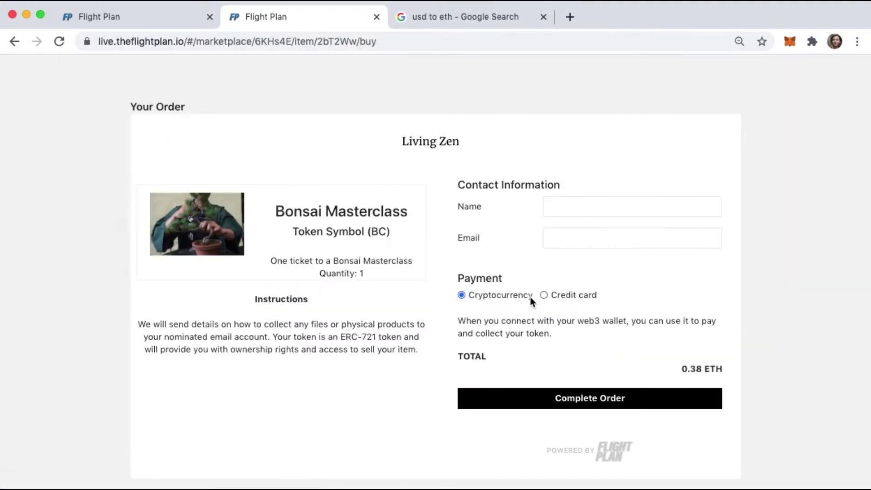
pyautogui.click(543, 296)
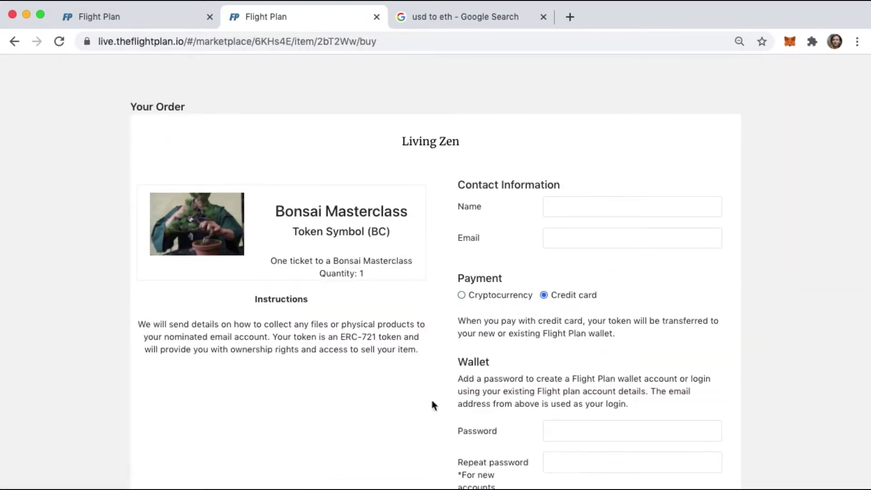
pyautogui.scroll(-9, 430, 401)
pyautogui.scroll(9, 429, 410)
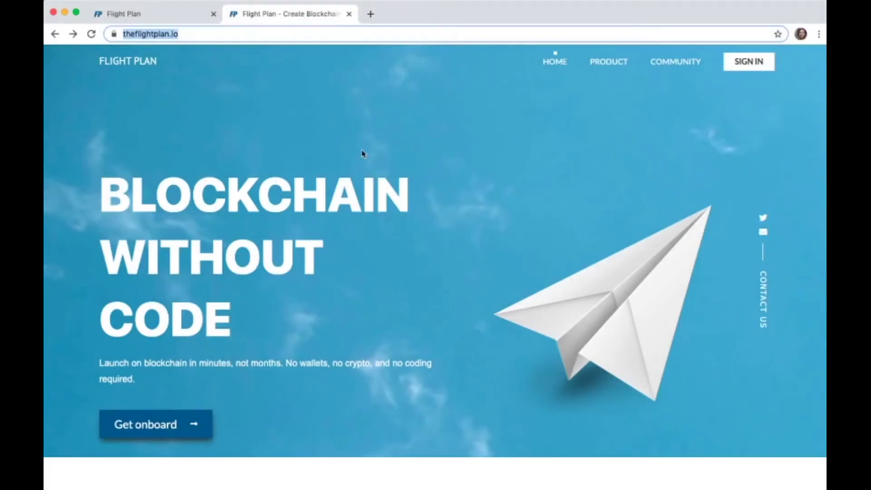
# Begin Flight Plan account creation, then switch to the login page instead.
pyautogui.click(146, 434)
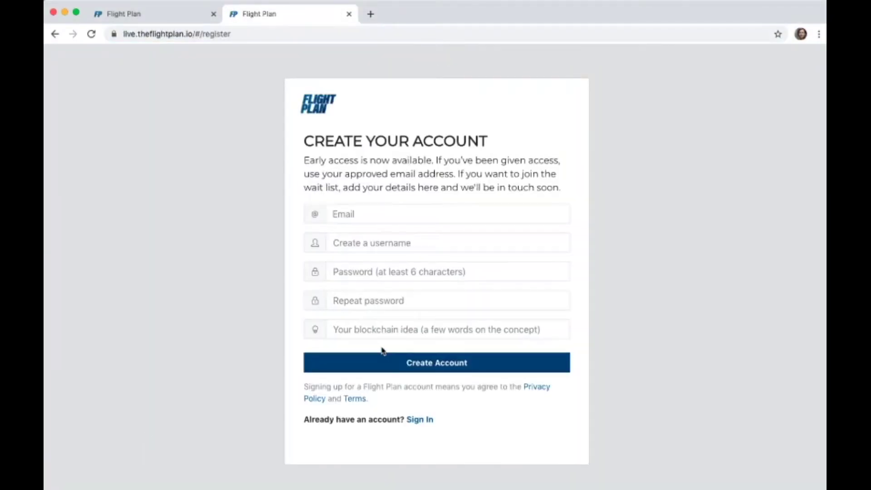
pyautogui.click(419, 418)
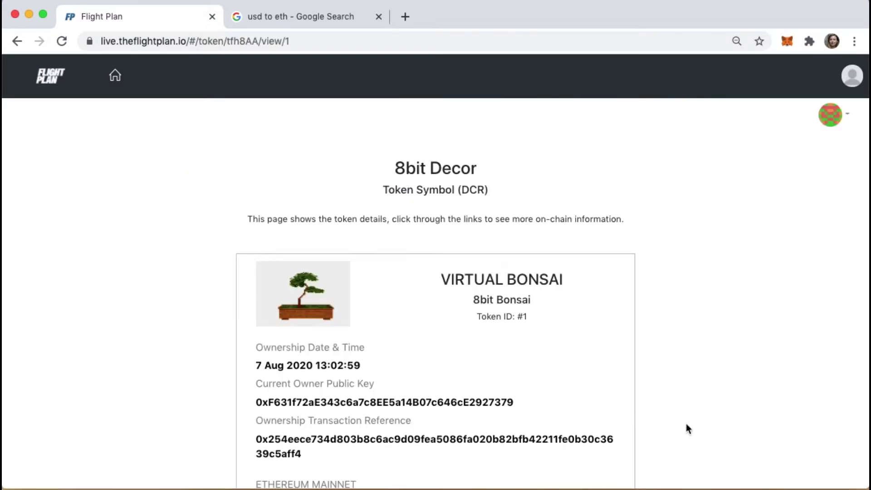
# Scroll through the Virtual Bonsai token details page.
pyautogui.scroll(-3, 686, 428)
pyautogui.scroll(-3, 687, 429)
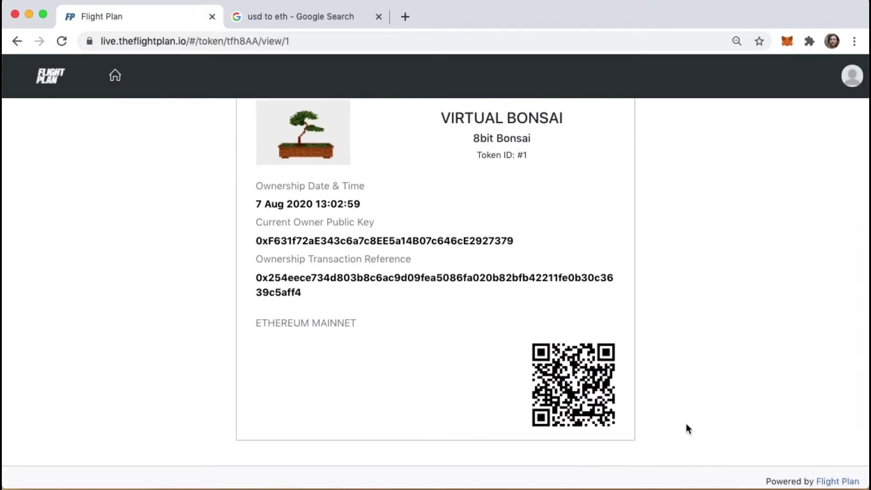
pyautogui.scroll(2, 687, 429)
pyautogui.scroll(4, 687, 428)
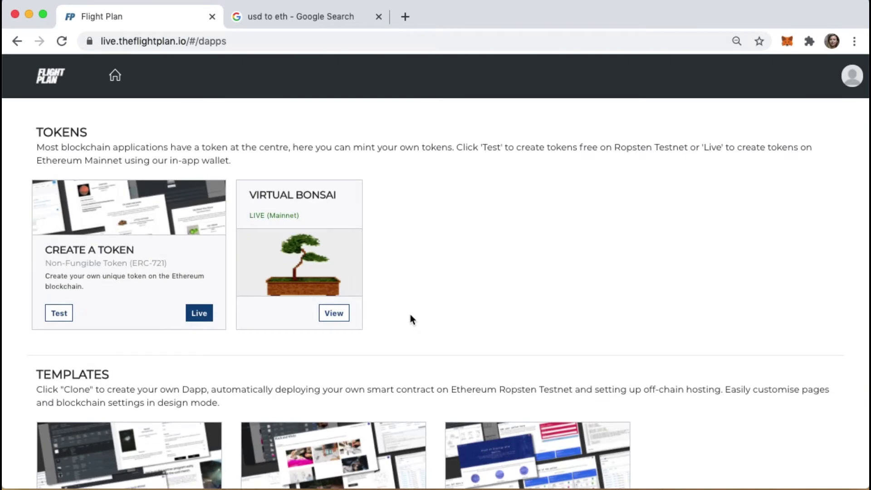
# On the dashboard, start a live marketplace from the Marketplace Launch template.
pyautogui.scroll(-3, 412, 319)
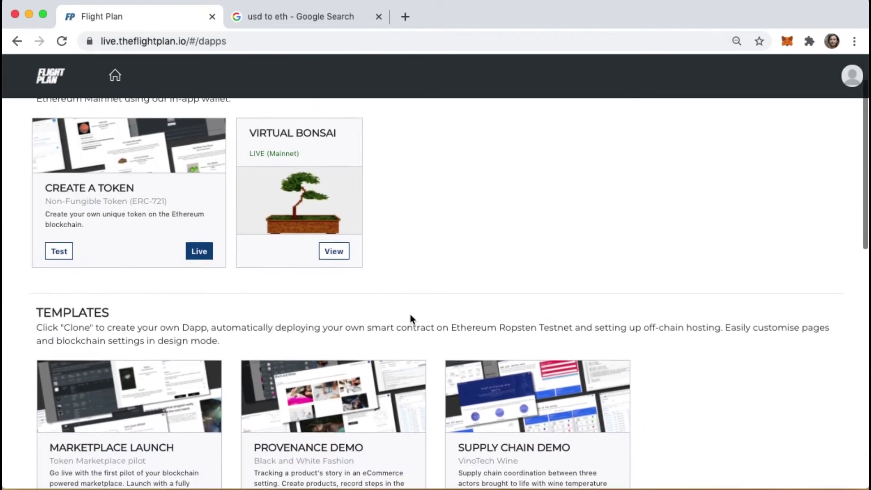
pyautogui.scroll(-3, 412, 319)
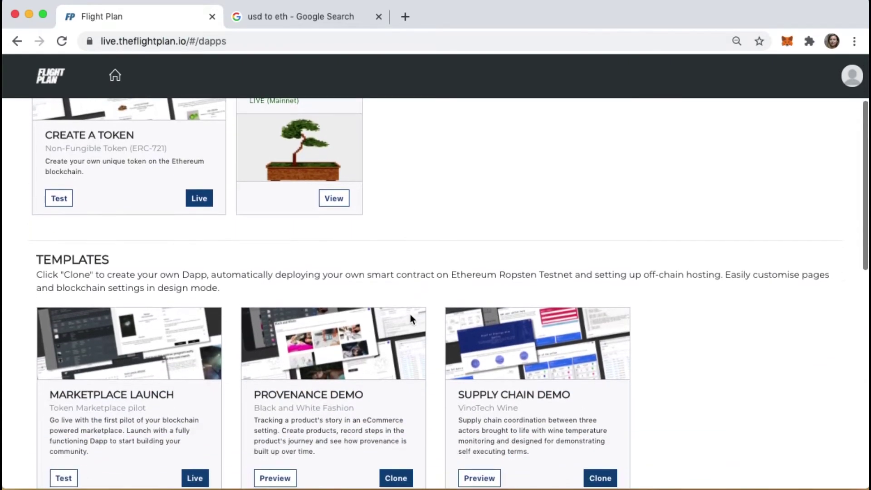
pyautogui.scroll(-3, 412, 319)
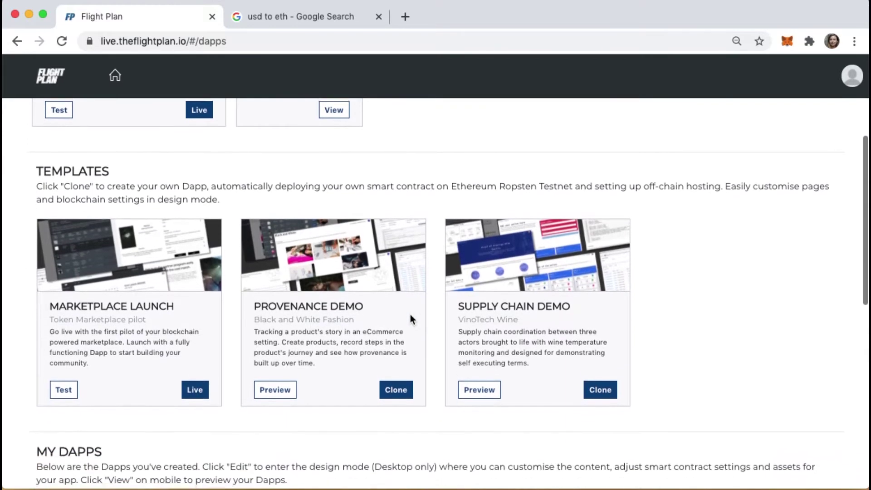
pyautogui.scroll(-3, 410, 316)
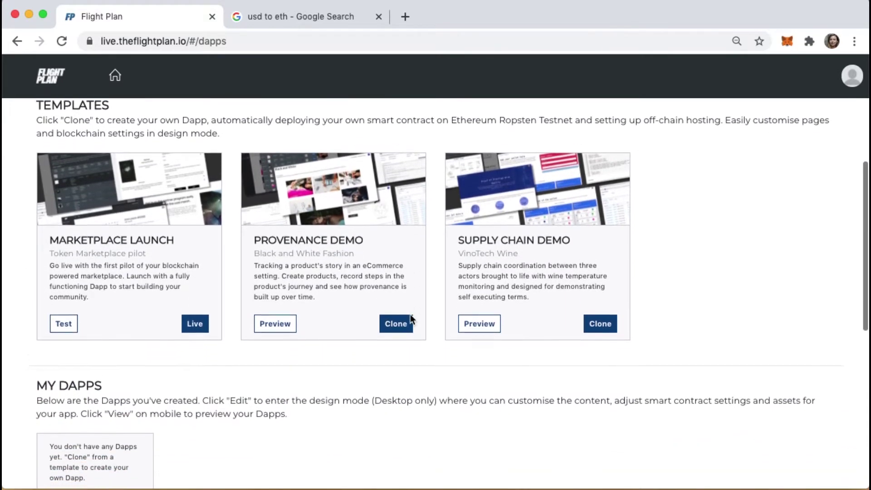
pyautogui.scroll(-1, 410, 319)
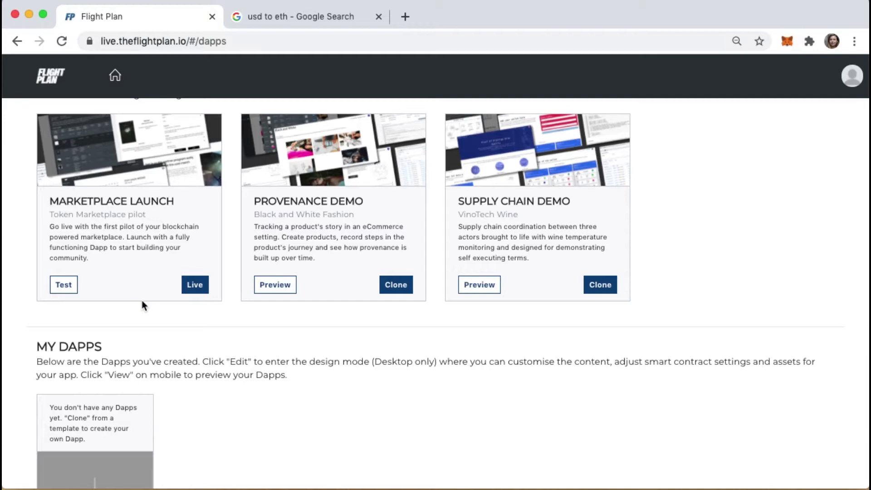
pyautogui.click(196, 285)
# Name the new live marketplace 'Living Zen', create it, and dismiss the confirmation.
pyautogui.click(379, 162)
pyautogui.write('Li')
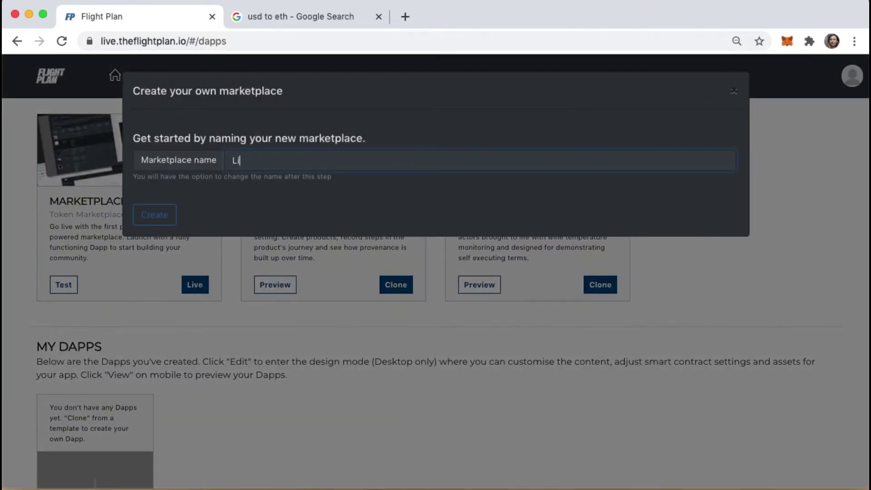
pyautogui.write('ving Zen')
pyautogui.click(154, 214)
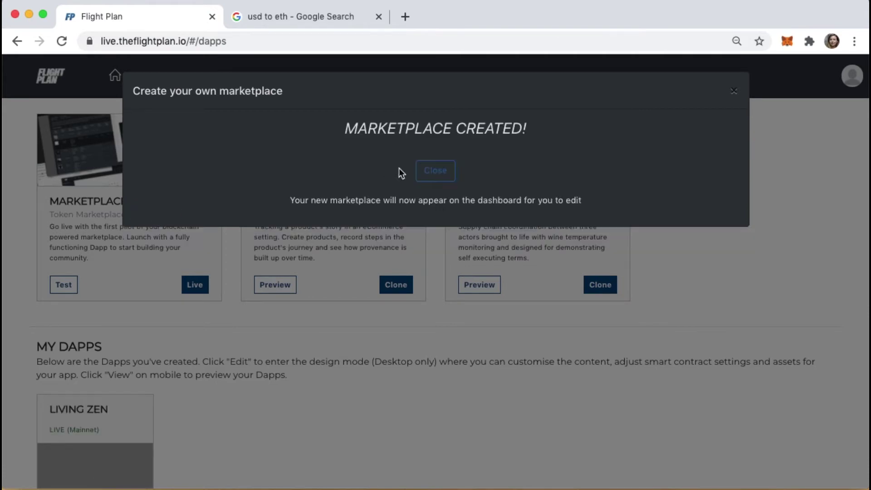
pyautogui.click(435, 170)
pyautogui.scroll(-1, 450, 399)
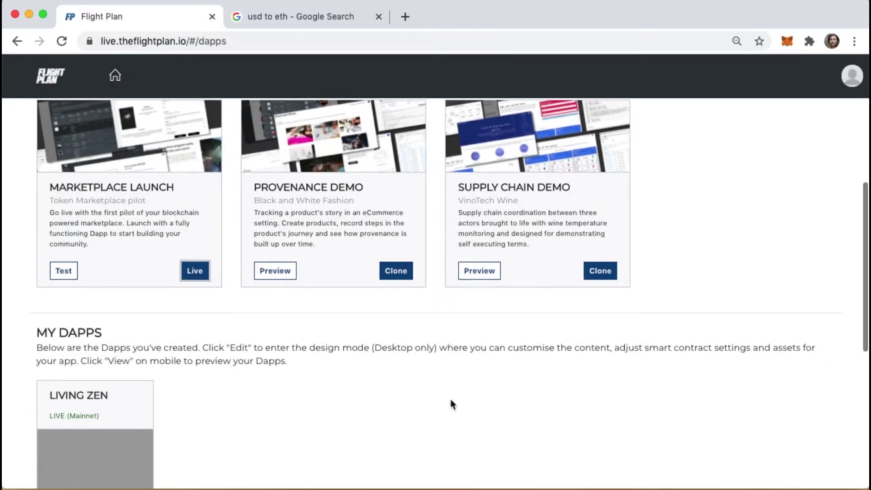
pyautogui.scroll(-3, 450, 397)
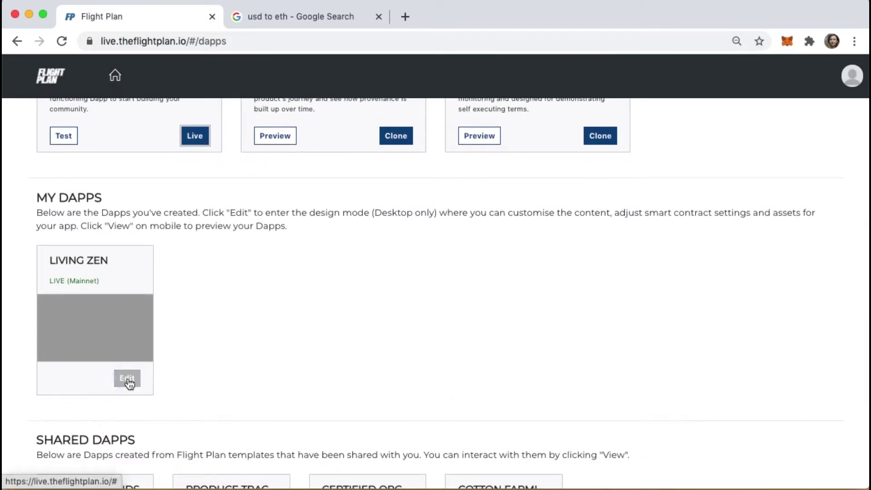
# Open Living Zen's Tokens settings for Virtual Bonsai and check that 5 USD equals 0.013 ETH.
pyautogui.click(128, 379)
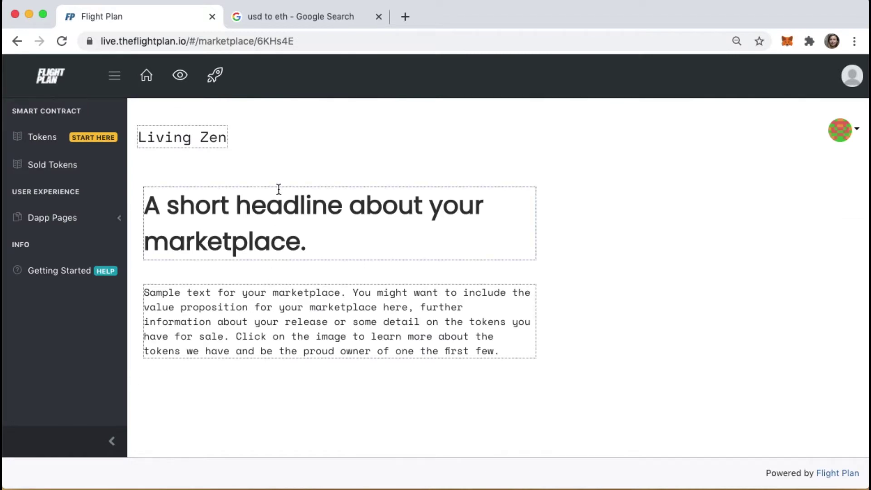
pyautogui.click(106, 141)
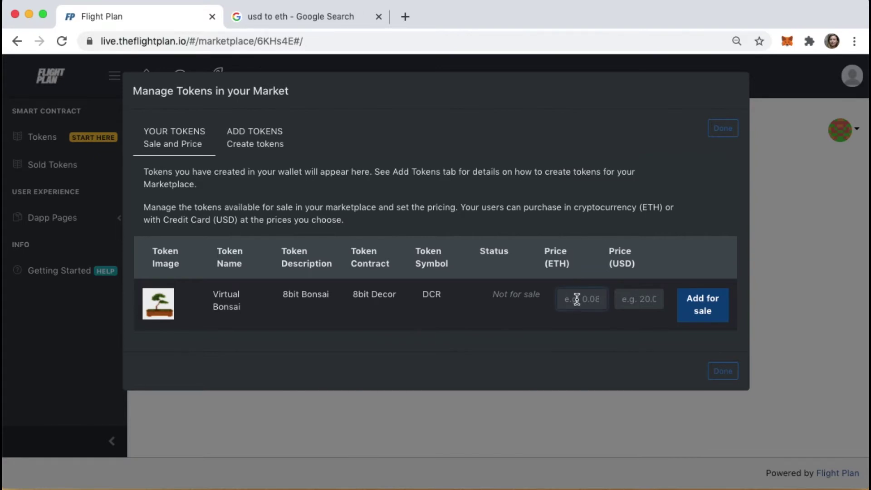
pyautogui.click(576, 299)
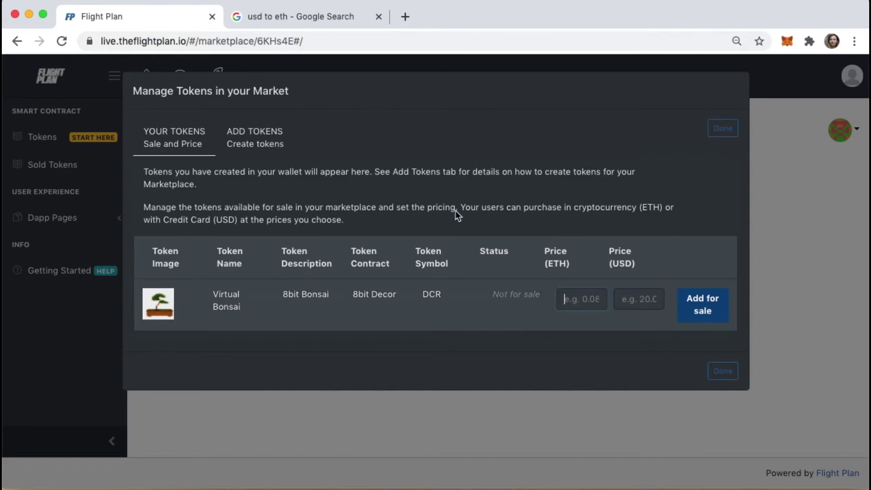
pyautogui.click(308, 15)
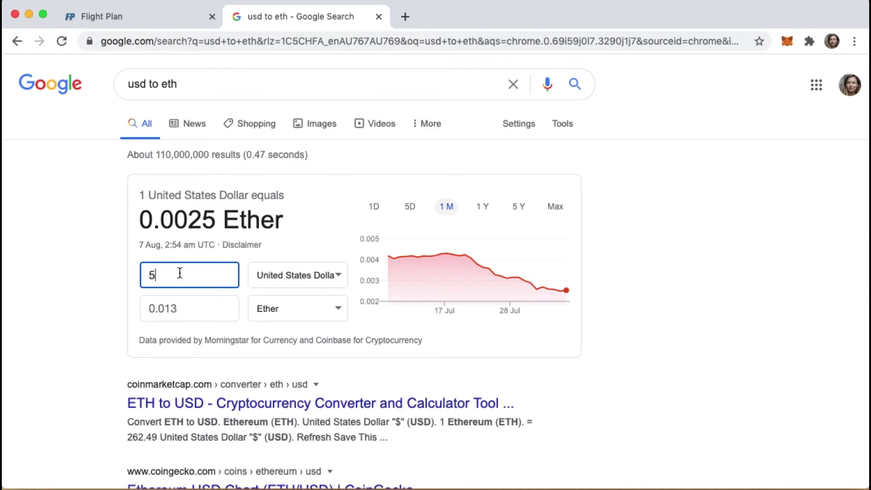
pyautogui.click(129, 17)
# List Virtual Bonsai for sale at 0.013 ETH or 5 USD, then close the token manager.
pyautogui.write('0.013')
pyautogui.click(443, 320)
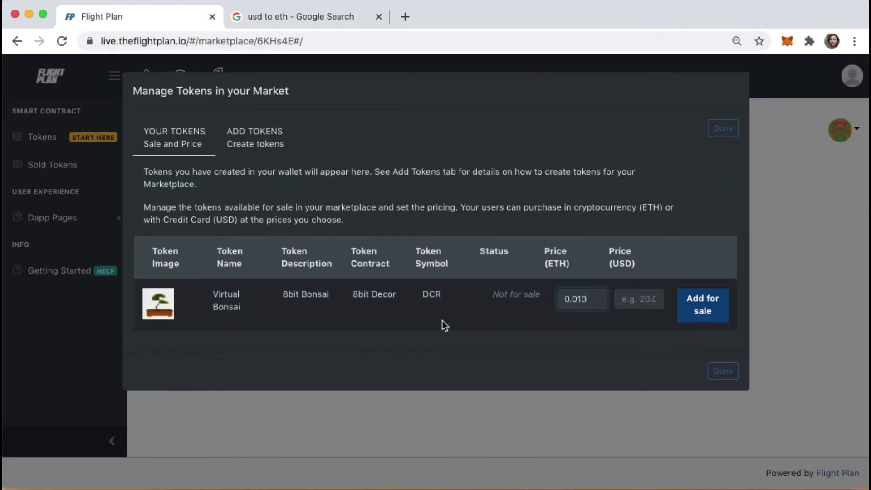
pyautogui.click(631, 299)
pyautogui.write('5')
pyautogui.click(699, 312)
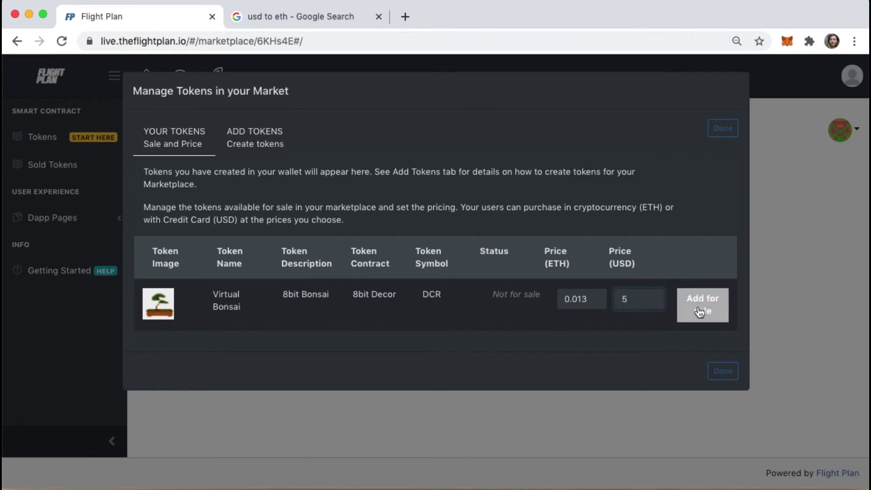
pyautogui.click(700, 311)
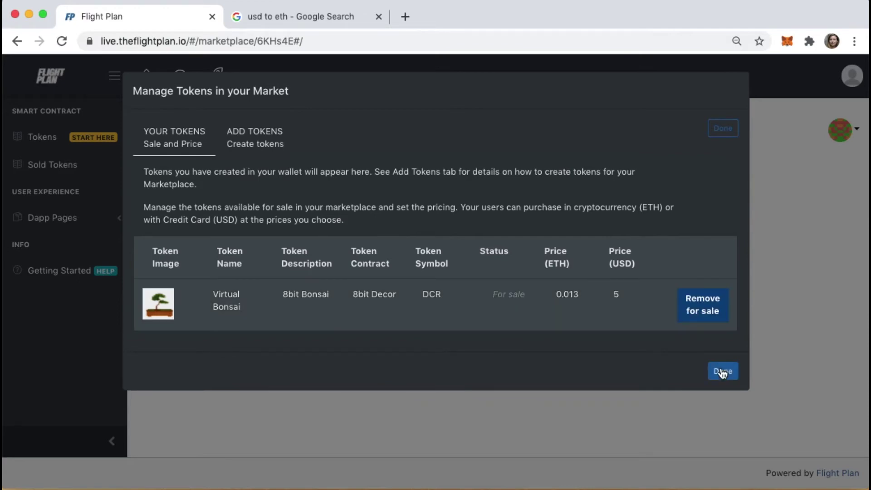
pyautogui.click(722, 371)
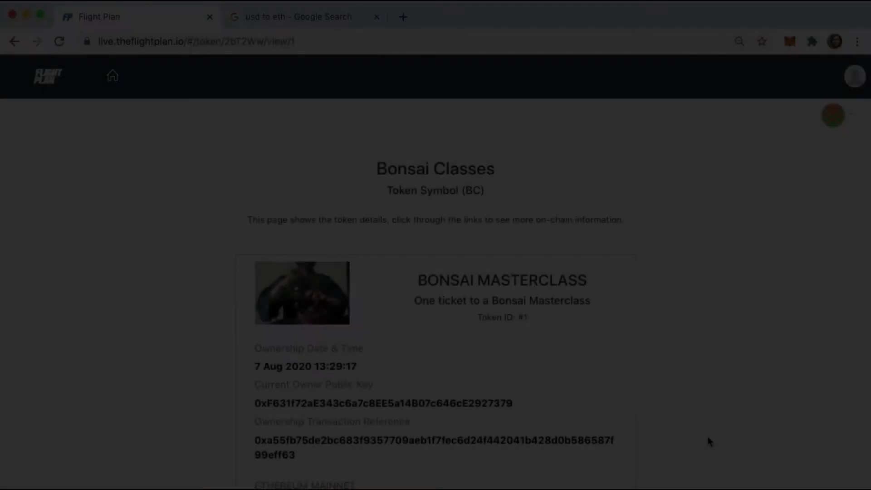
# Scroll through the Bonsai Masterclass and Juniper Bonsai token detail pages.
pyautogui.scroll(-3, 707, 438)
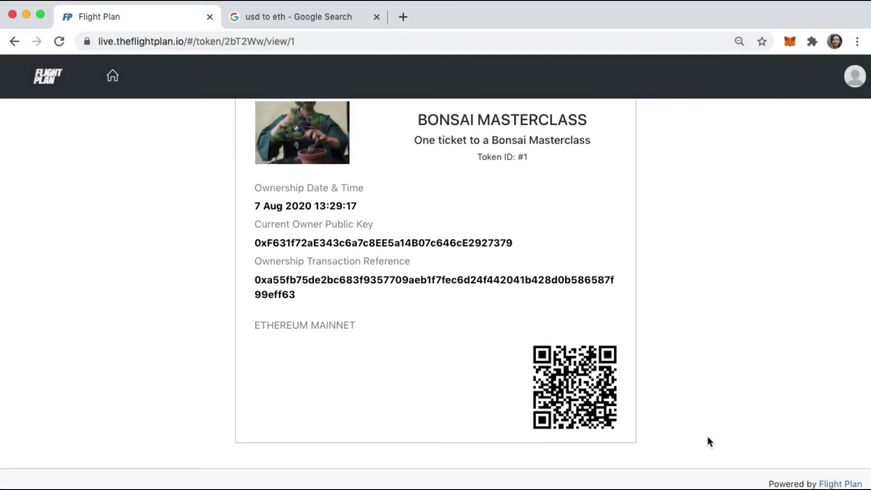
pyautogui.scroll(5, 710, 442)
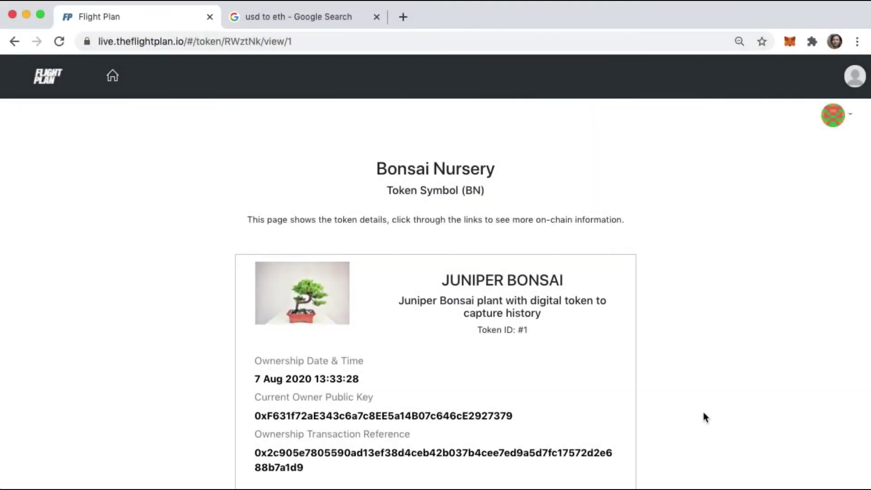
pyautogui.scroll(-1, 704, 416)
pyautogui.scroll(-1, 703, 416)
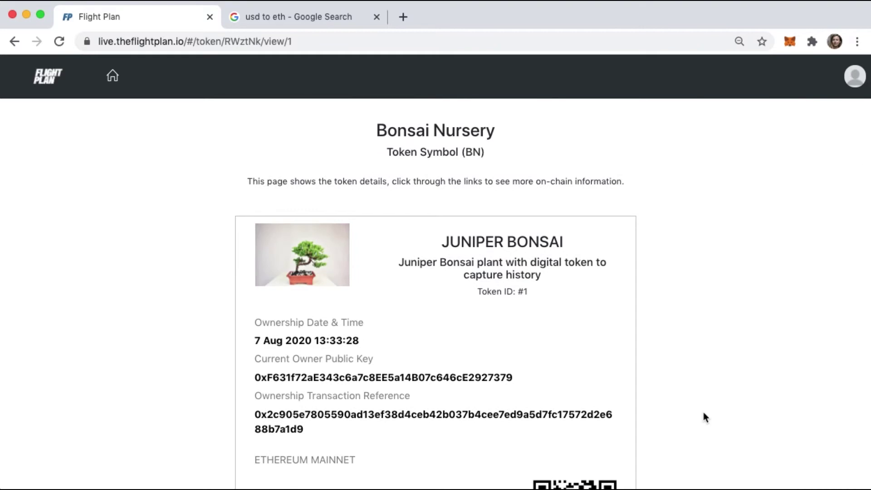
pyautogui.scroll(-5, 703, 412)
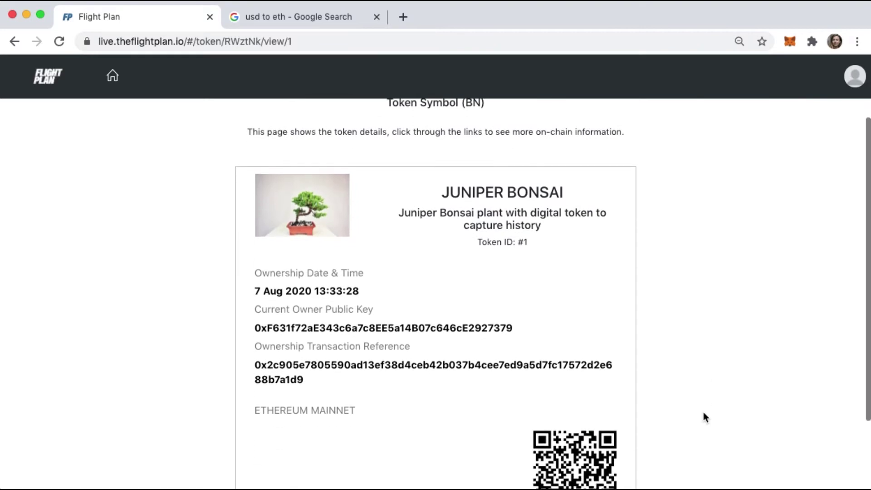
pyautogui.scroll(-2, 704, 414)
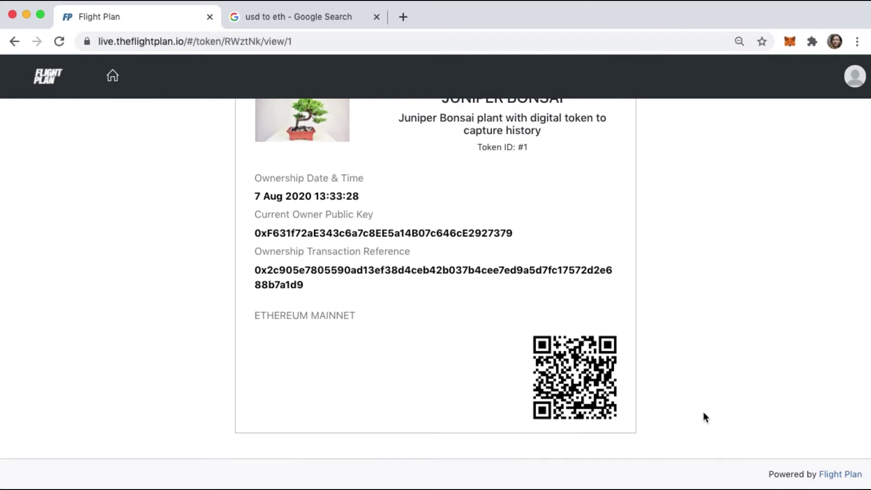
pyautogui.scroll(5, 703, 414)
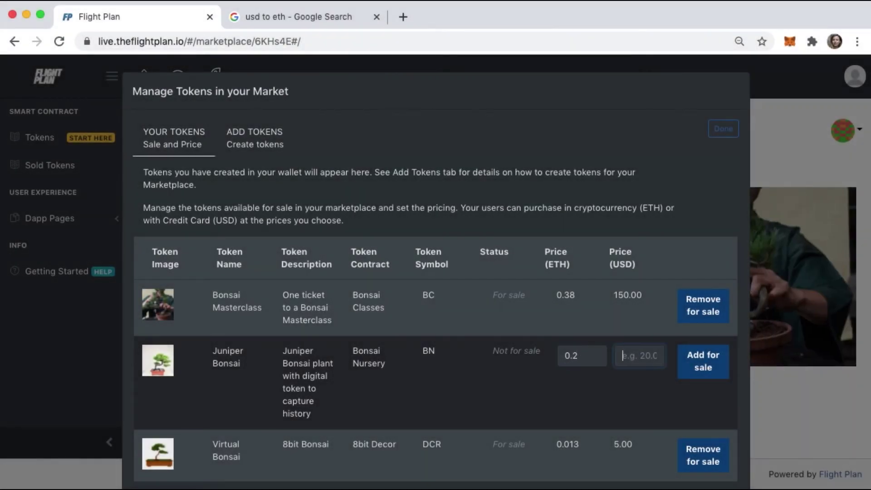
# List Juniper Bonsai for sale at 0.2 ETH or 80 USD, then close Manage Tokens.
pyautogui.write('80')
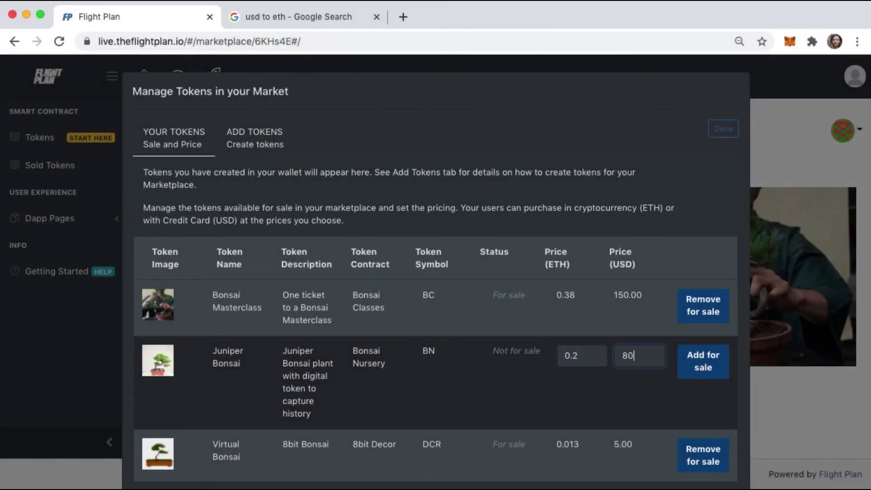
pyautogui.click(704, 371)
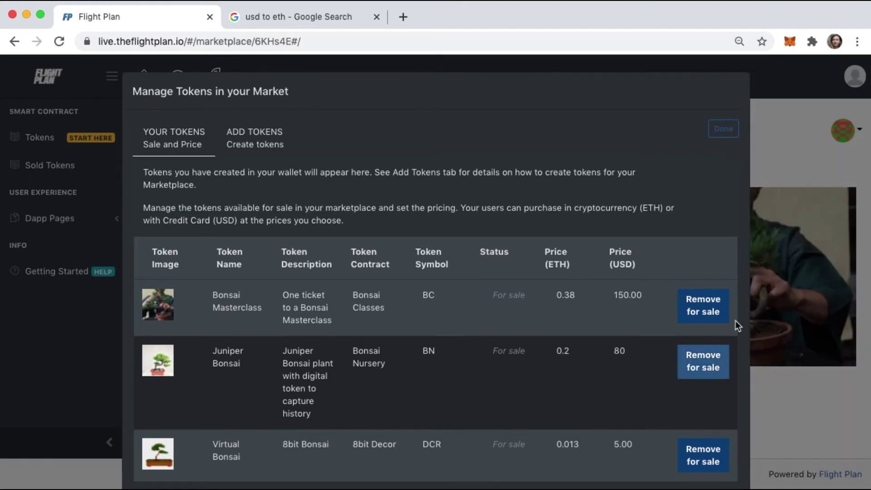
pyautogui.click(723, 130)
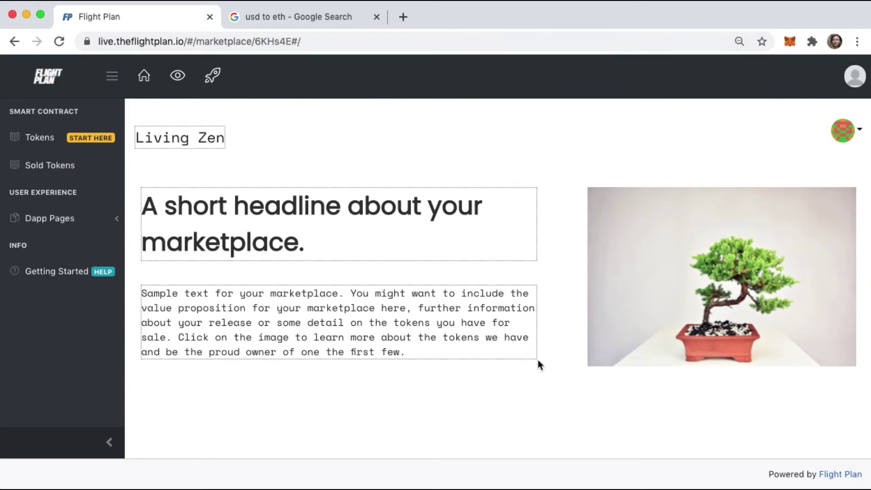
# Replace the headline placeholder wording with 'For everything bonsai'.
pyautogui.click(298, 244)
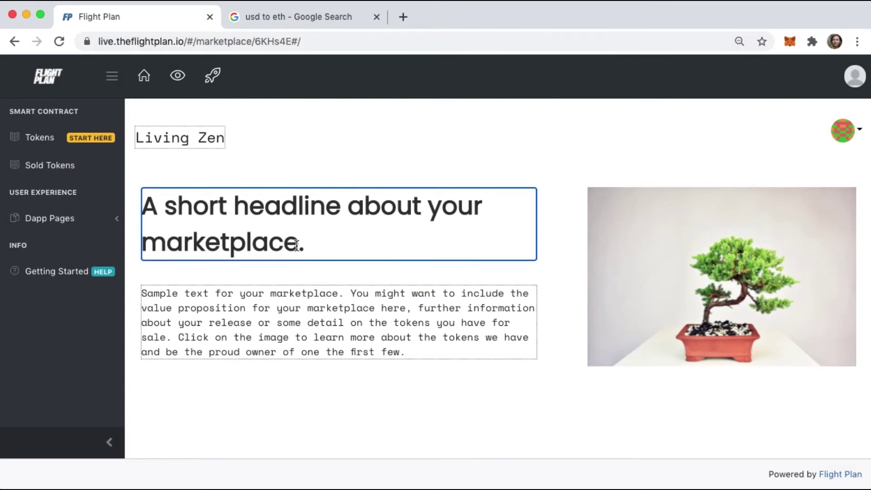
pyautogui.moveTo(298, 244); pyautogui.dragTo(144, 204)
pyautogui.write('For ever')
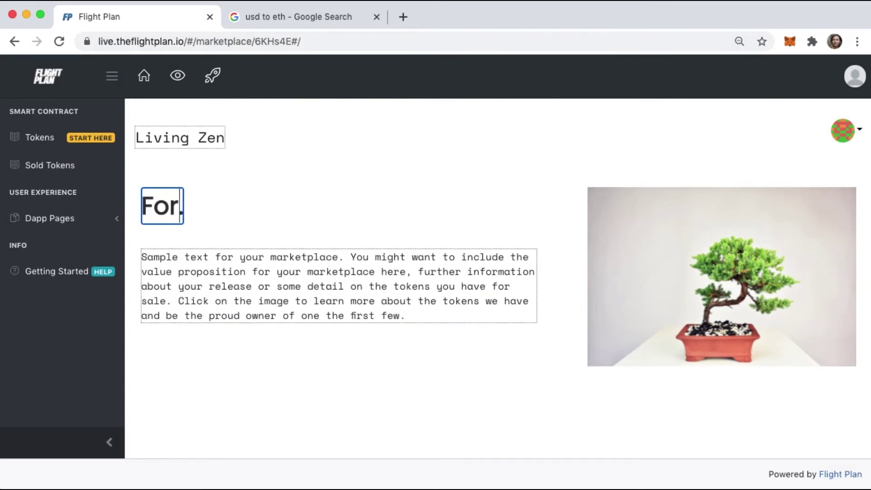
pyautogui.write('ything ')
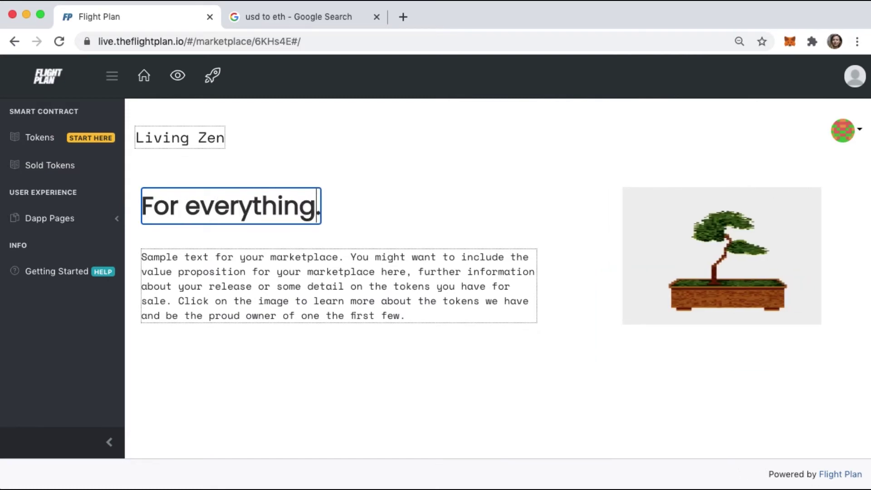
pyautogui.write('bonsai')
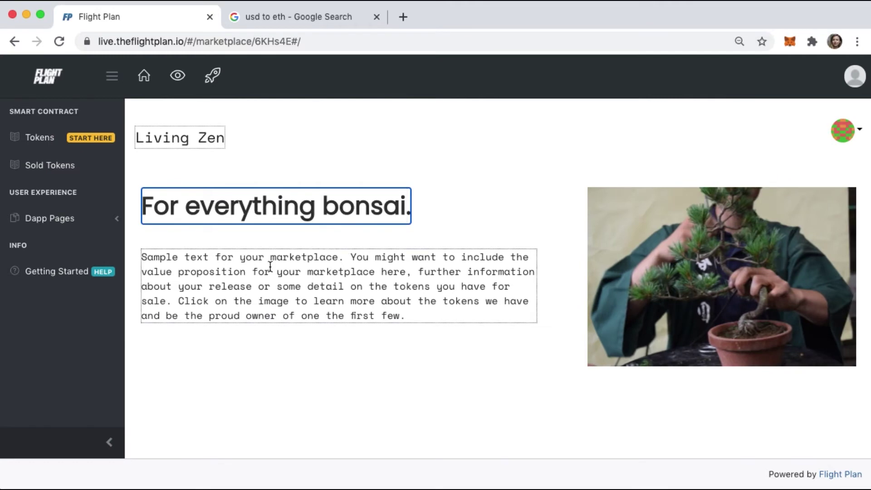
# Start the Living Zen description with 'The marketplace for all things Zen.' and delete the placeholder Sample text sentence.
pyautogui.click(141, 258)
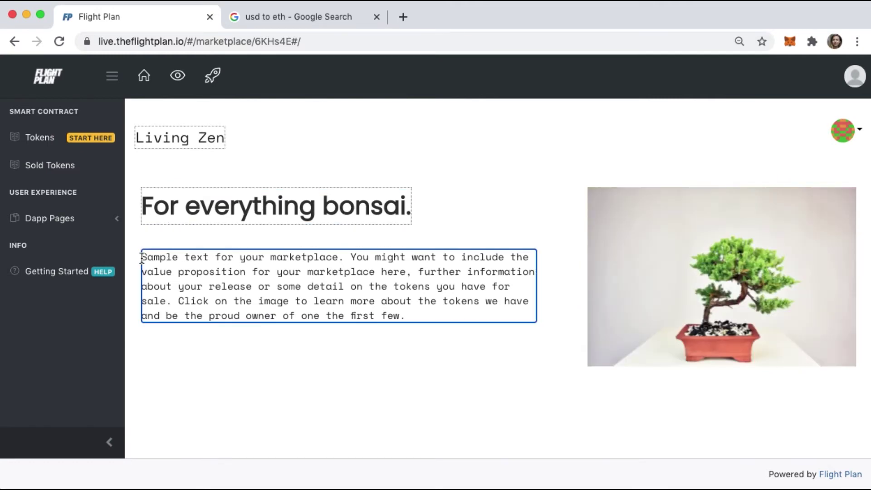
pyautogui.write('The mark')
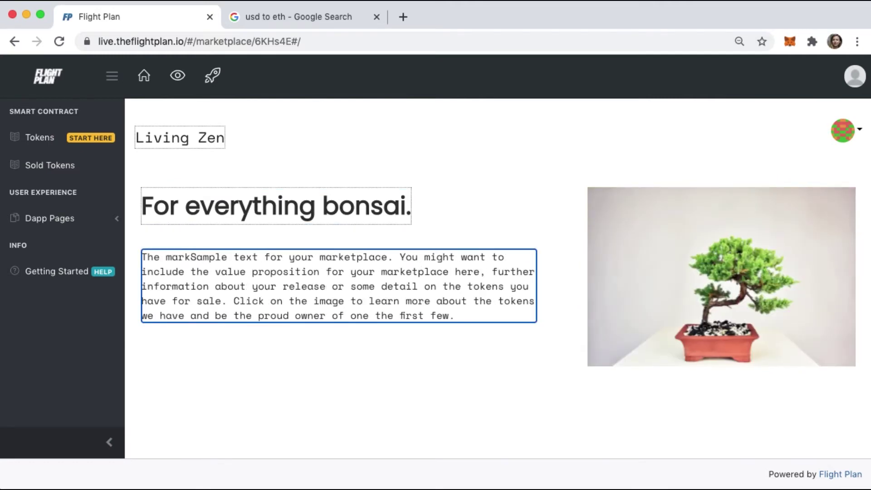
pyautogui.write('etplace for ll thi')
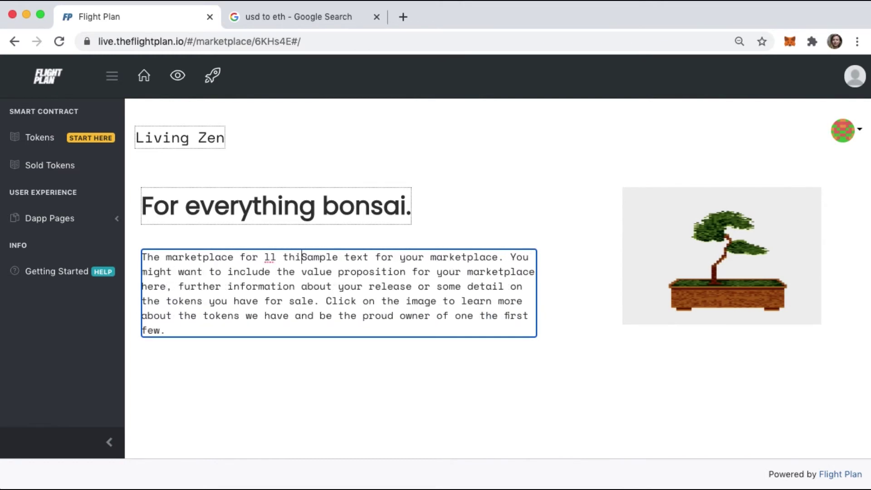
pyautogui.write('ngs Zen.')
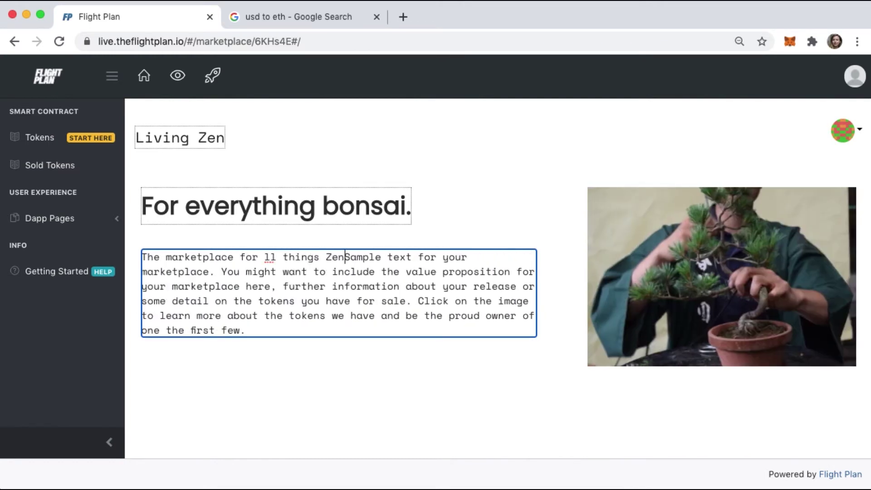
pyautogui.click(266, 257)
pyautogui.write('a')
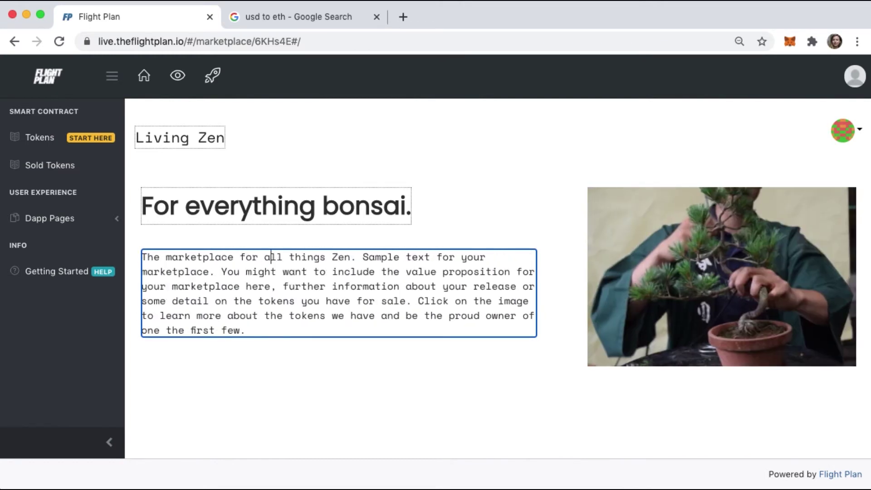
pyautogui.moveTo(363, 257); pyautogui.dragTo(214, 271)
pyautogui.press('BackSpace')
pyautogui.press('BackSpace')
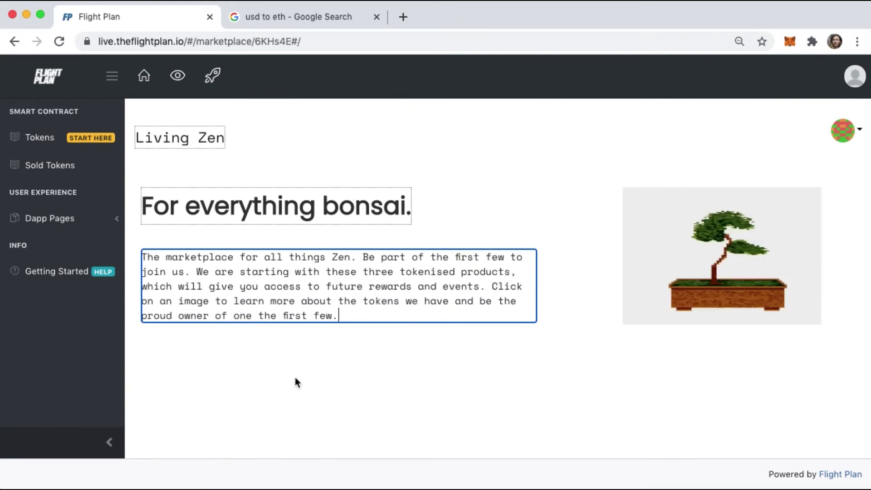
pyautogui.click(294, 374)
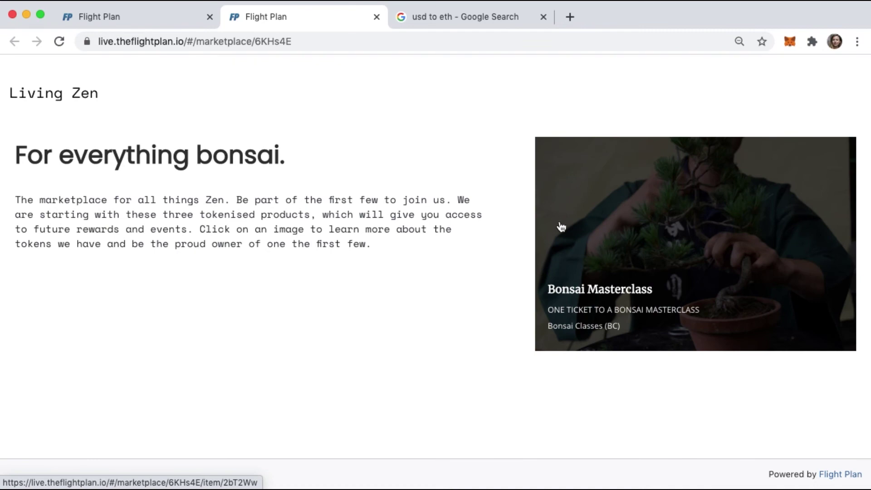
# Open the Bonsai Masterclass card on the live site and review its 0.38 ETH ($150 USD) price.
pyautogui.click(561, 226)
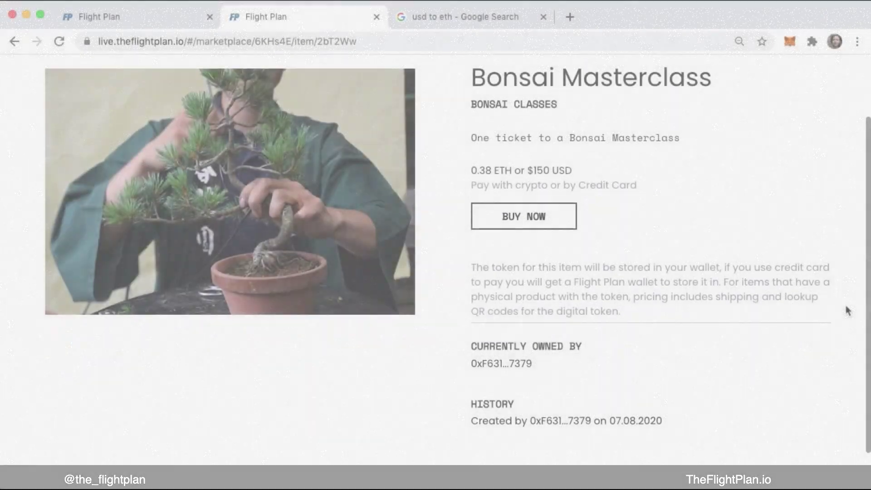
pyautogui.scroll(-2, 847, 310)
pyautogui.scroll(4, 846, 310)
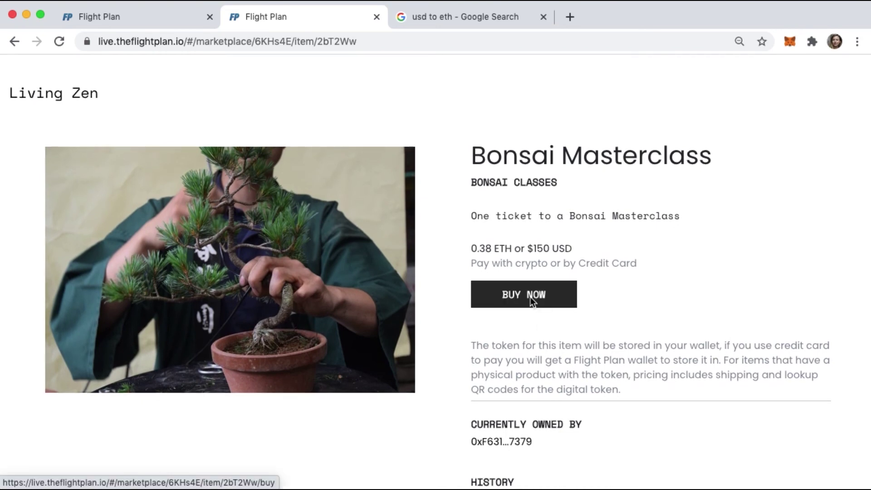
# Hit BUY NOW on the Bonsai Masterclass and select Credit card under Payment.
pyautogui.click(532, 301)
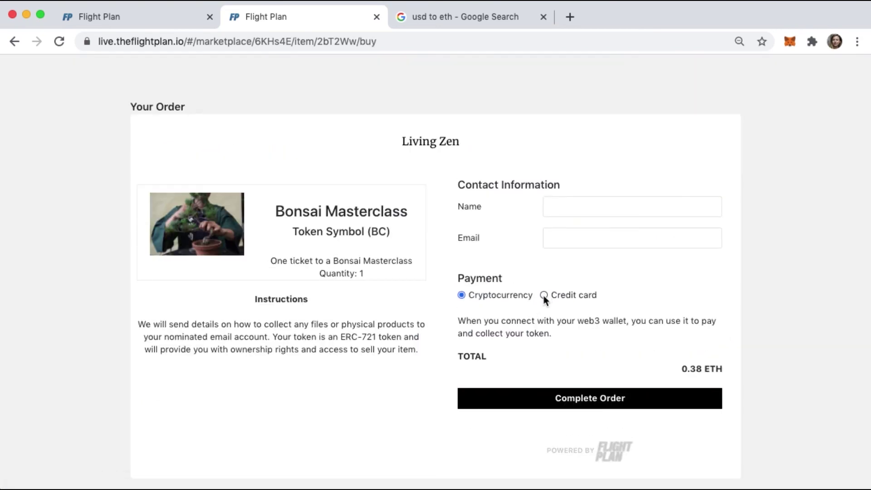
pyautogui.click(544, 295)
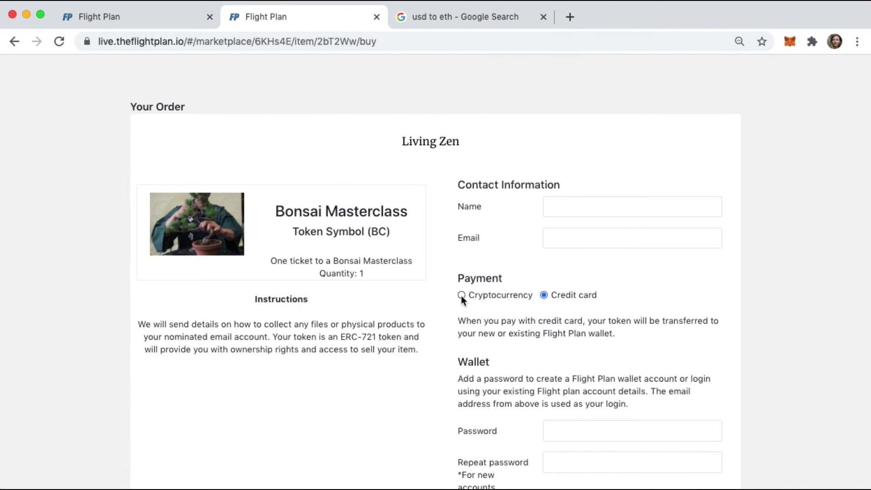